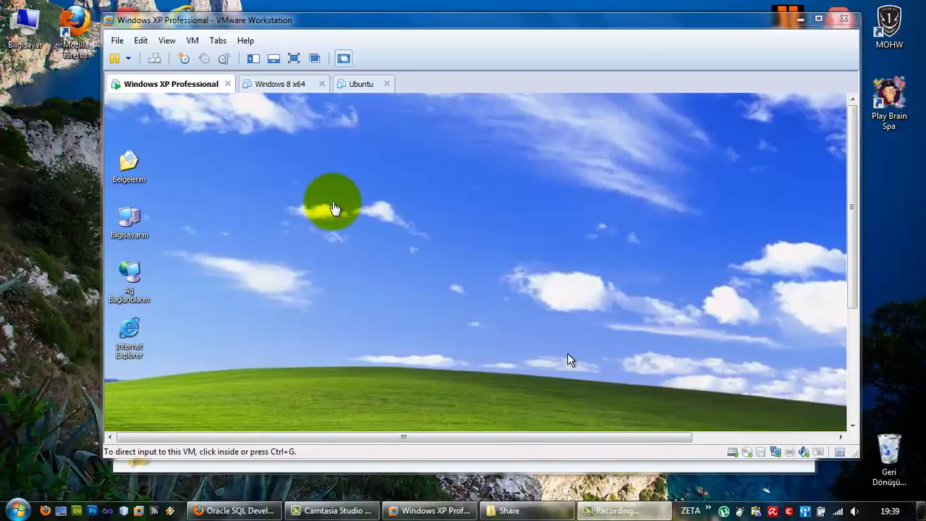
# - Create a new text document named "deneme" on the host desktop
pyautogui.rightClick(40, 130)
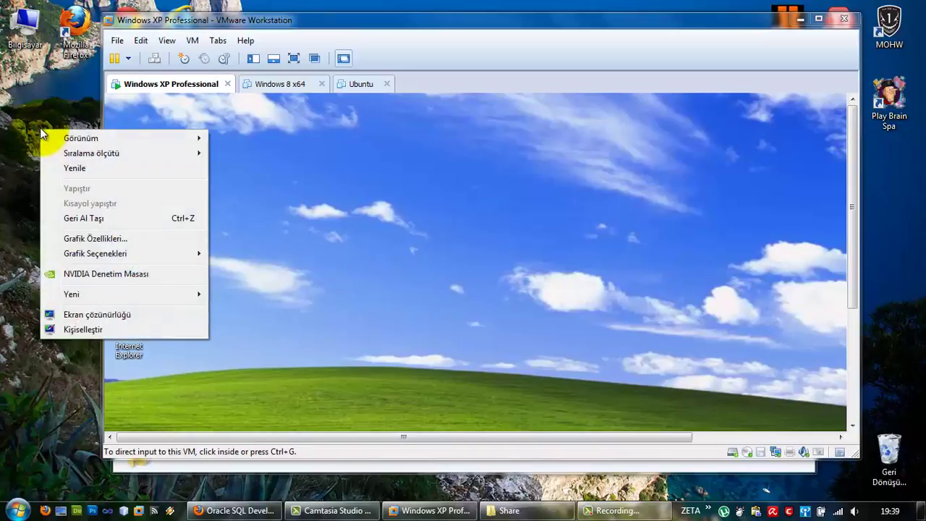
pyautogui.moveTo(137, 295)
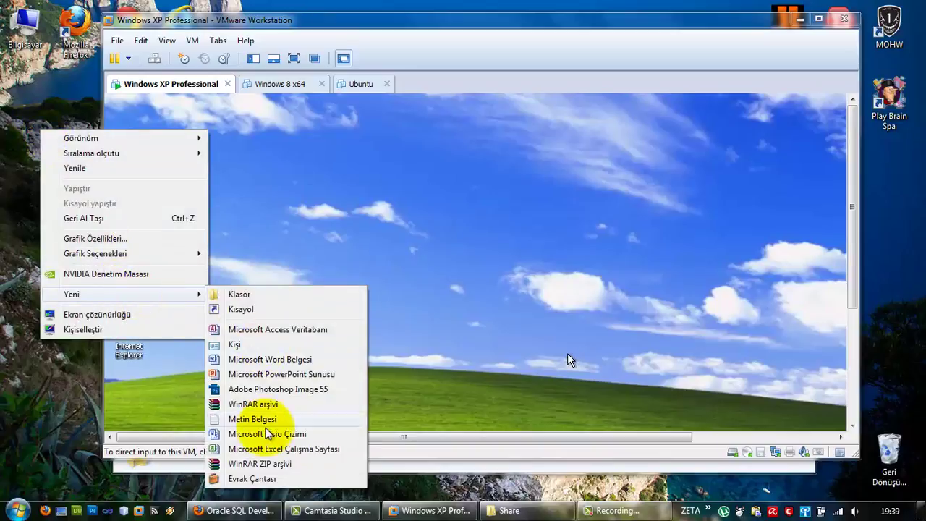
pyautogui.click(267, 422)
pyautogui.write('de')
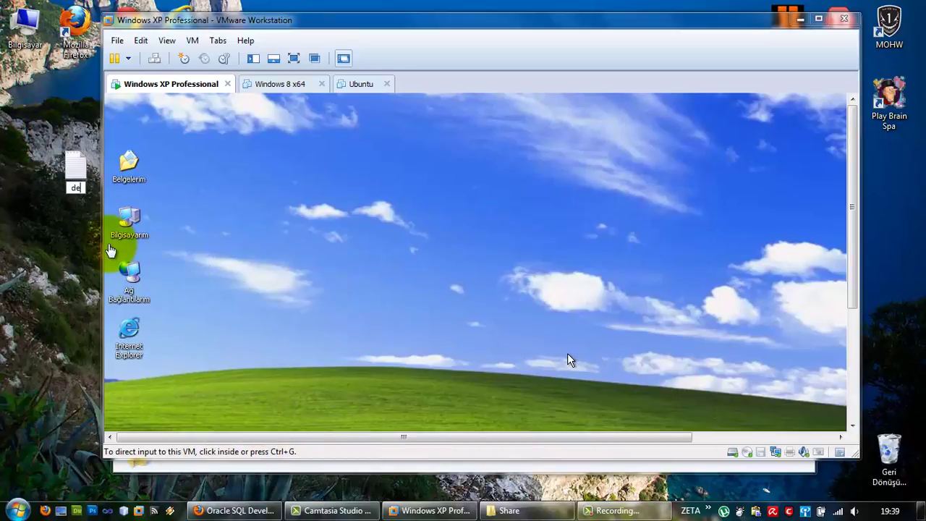
pyautogui.write('nemem')
pyautogui.press('Return')
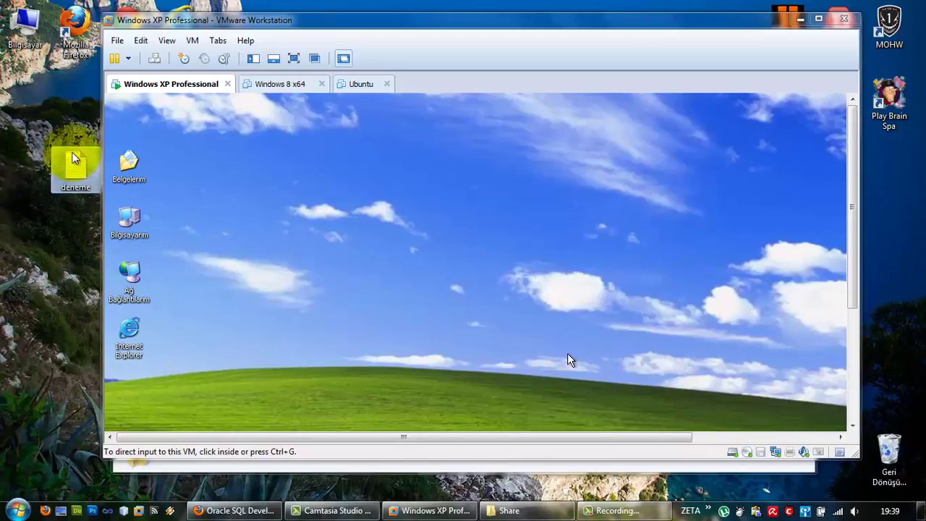
# - Copy the deneme file from the host desktop to the Windows XP guest desktop and move it nearer the guest's desktop icons
pyautogui.moveTo(85, 180); pyautogui.dragTo(368, 206)
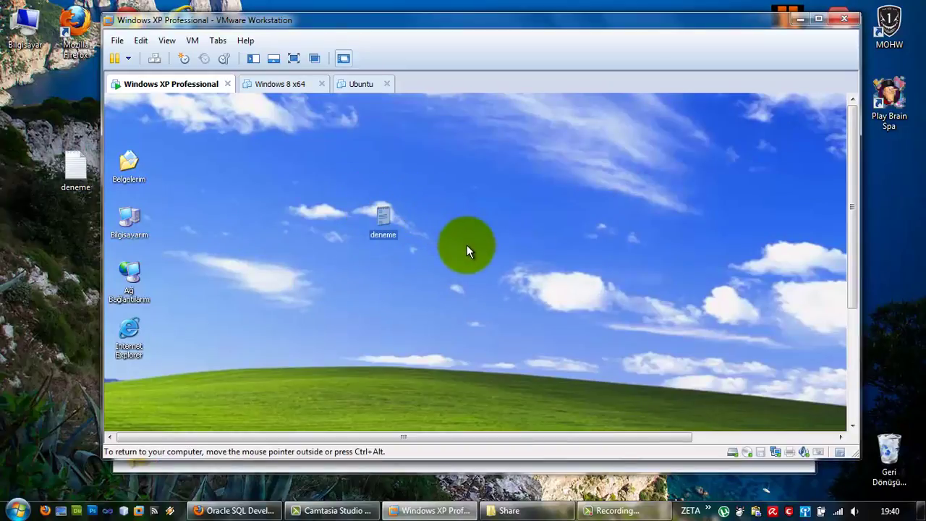
pyautogui.hotkey('ctrl', 'alt', 'Return')
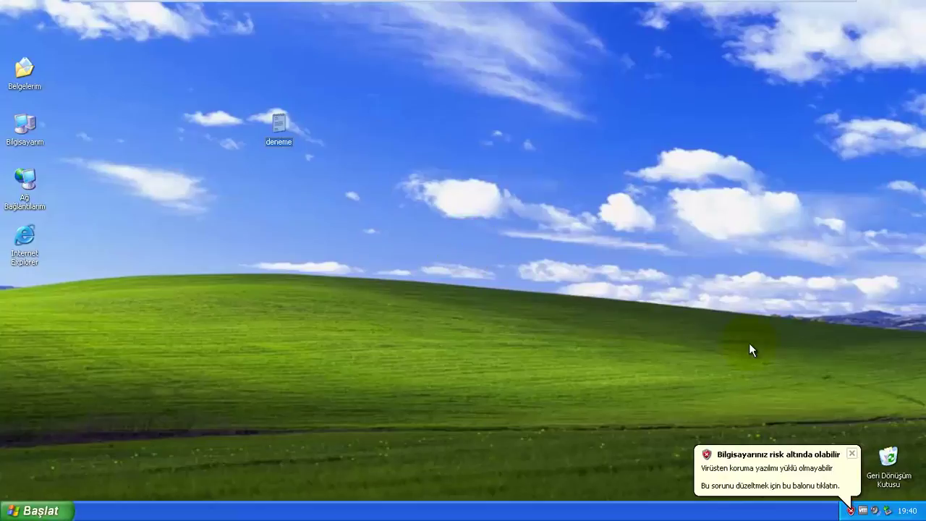
pyautogui.click(852, 453)
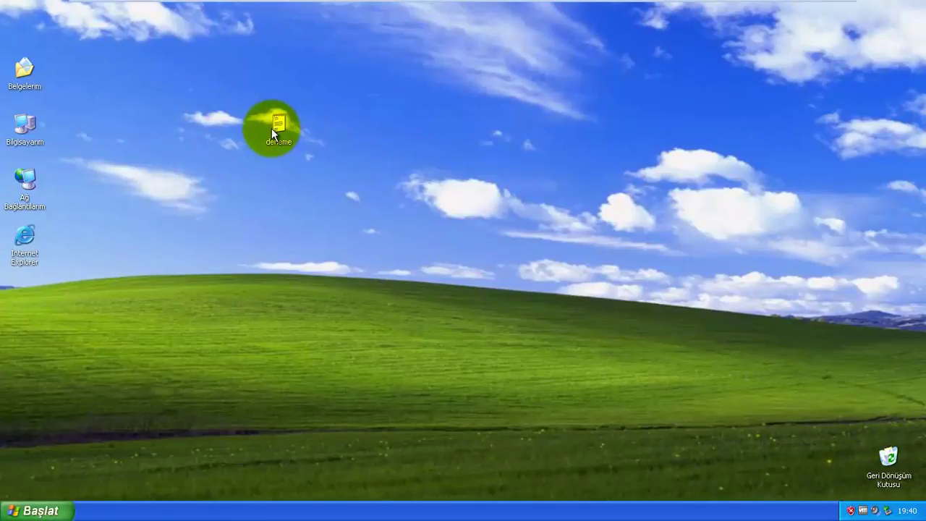
pyautogui.moveTo(272, 128); pyautogui.dragTo(154, 133)
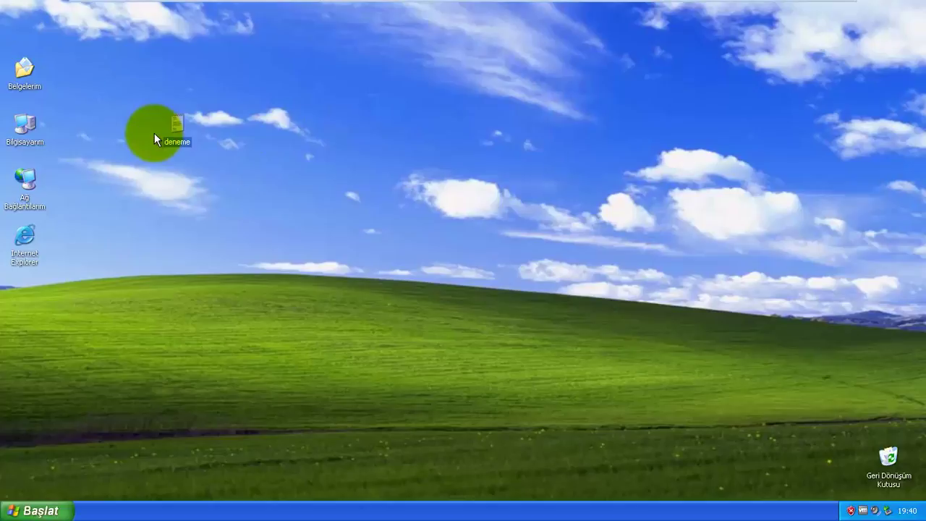
pyautogui.hotkey('ctrl', 'alt', 'Return')
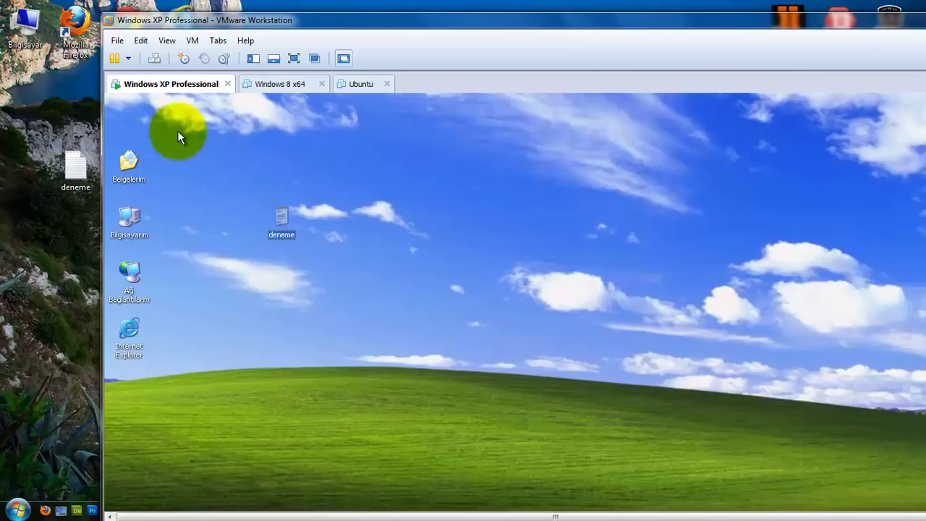
# - Open Bilgisayarım in the Windows XP guest to examine its drives, and close the window
pyautogui.moveTo(106, 22)
pyautogui.mouseDown()
pyautogui.moveTo(249, 98)
pyautogui.moveTo(172, 34)
pyautogui.moveTo(120, 14)
pyautogui.moveTo(122, 24)
pyautogui.mouseUp()
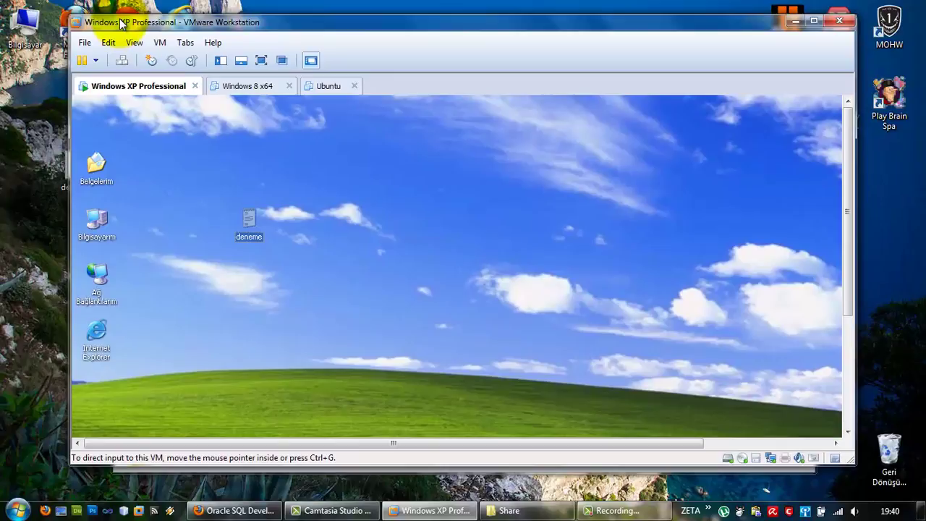
pyautogui.click(299, 180)
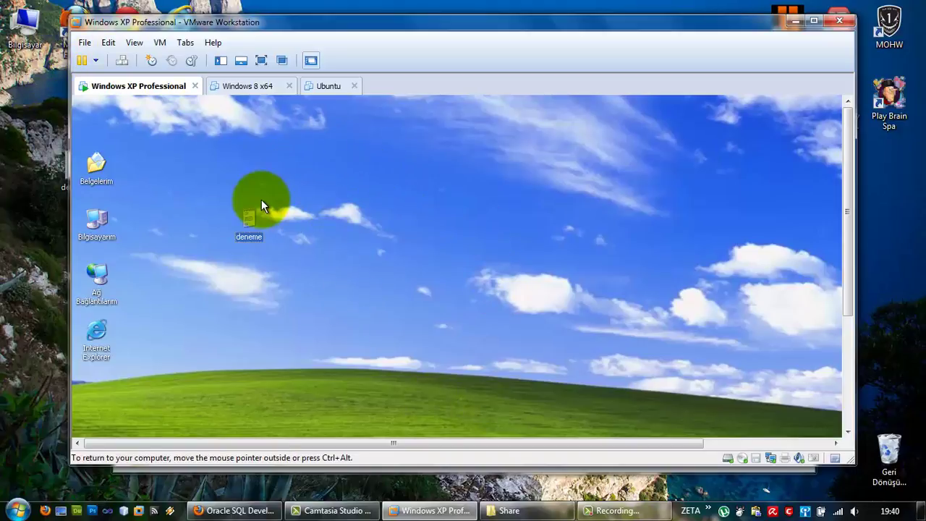
pyautogui.click(130, 212)
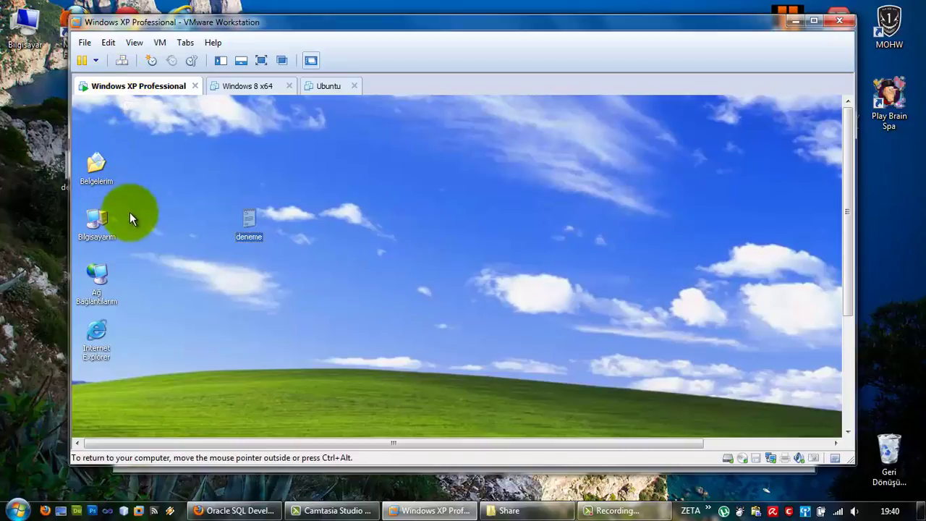
pyautogui.doubleClick(93, 230)
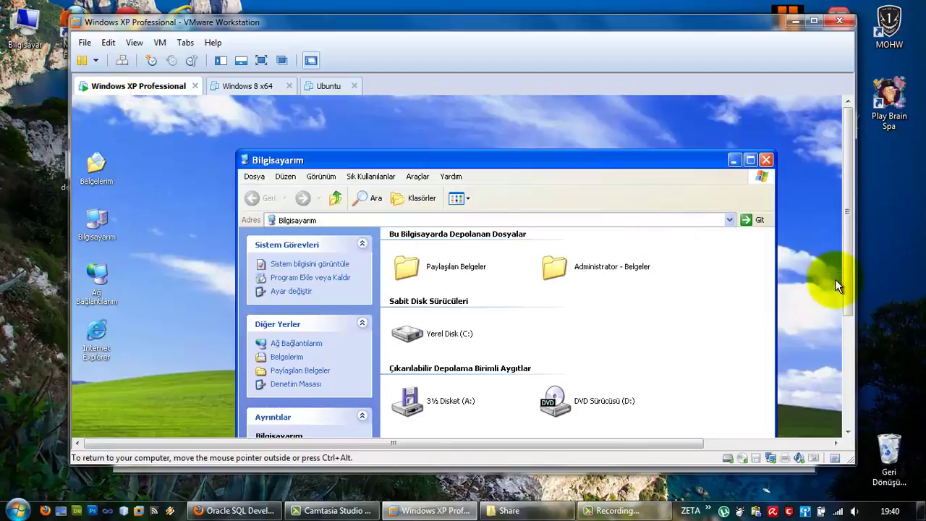
pyautogui.moveTo(844, 288); pyautogui.dragTo(845, 355)
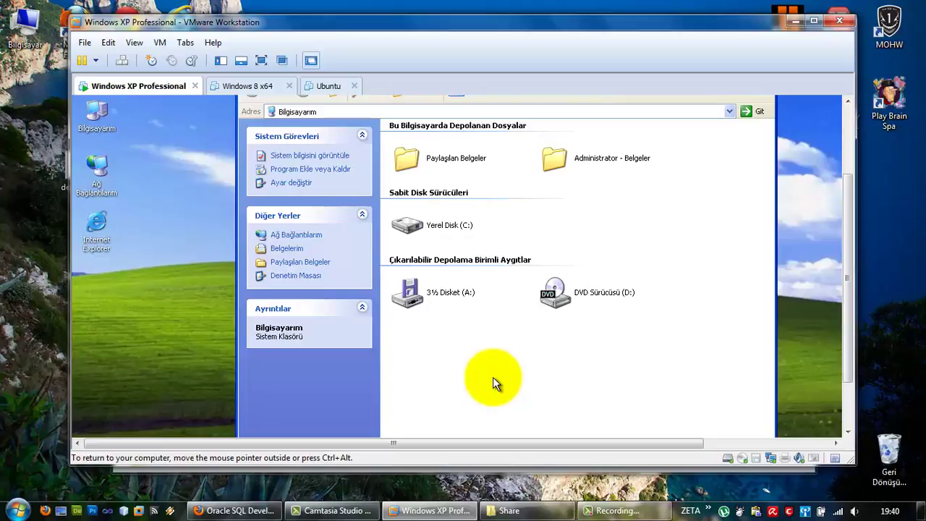
pyautogui.moveTo(847, 256); pyautogui.dragTo(833, 194)
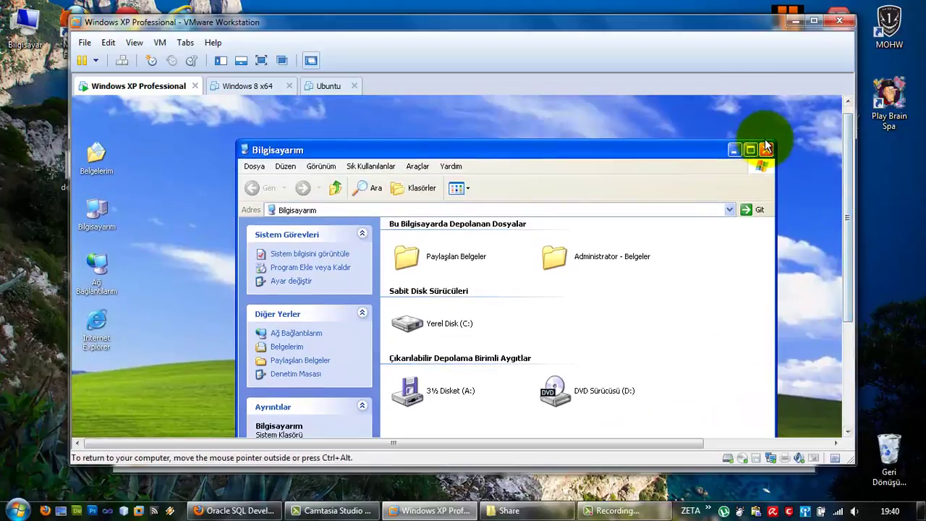
pyautogui.click(767, 144)
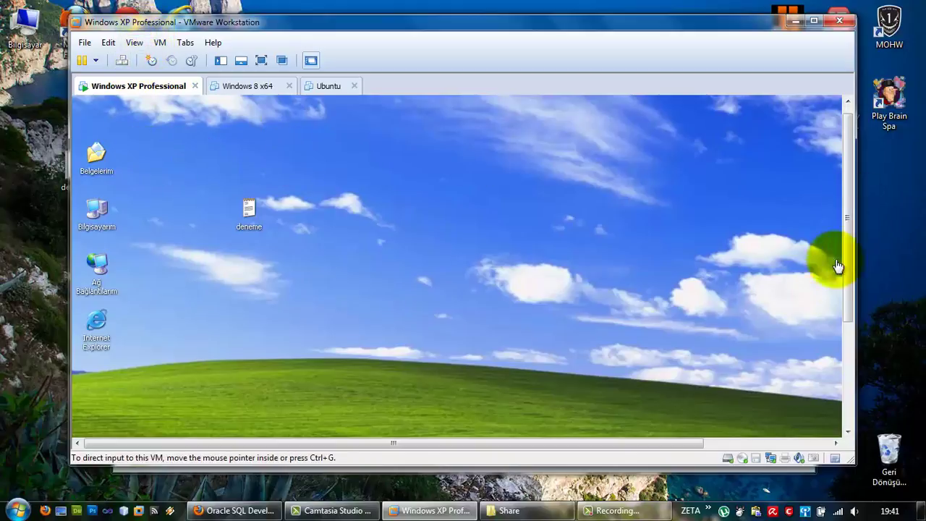
# - Shut down the Windows XP guest operating system
pyautogui.click(848, 335)
pyautogui.moveTo(849, 335); pyautogui.dragTo(843, 182)
pyautogui.click(319, 142)
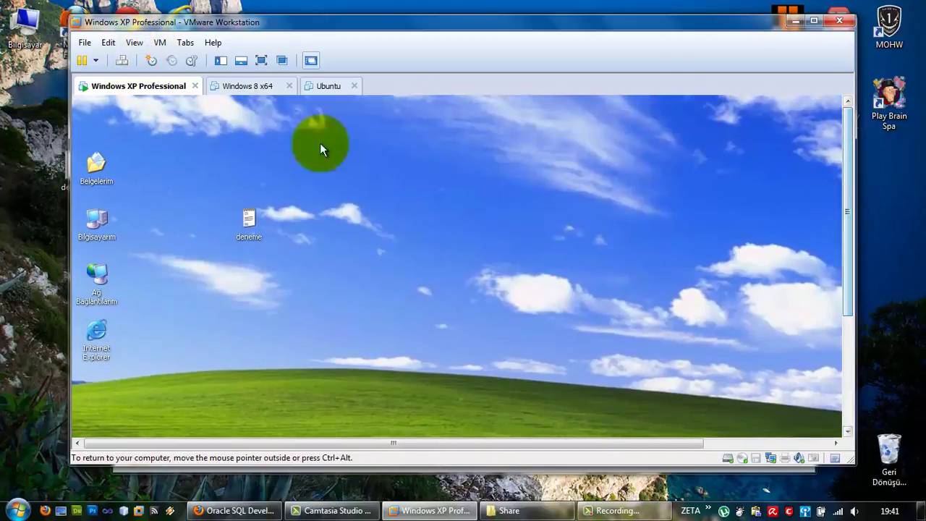
pyautogui.click(851, 369)
pyautogui.click(174, 446)
pyautogui.click(101, 427)
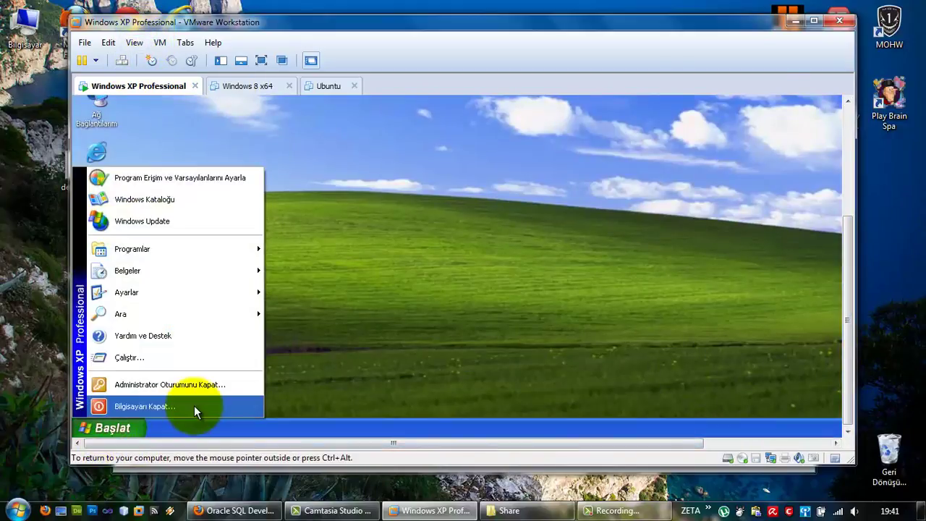
pyautogui.click(194, 406)
pyautogui.click(531, 111)
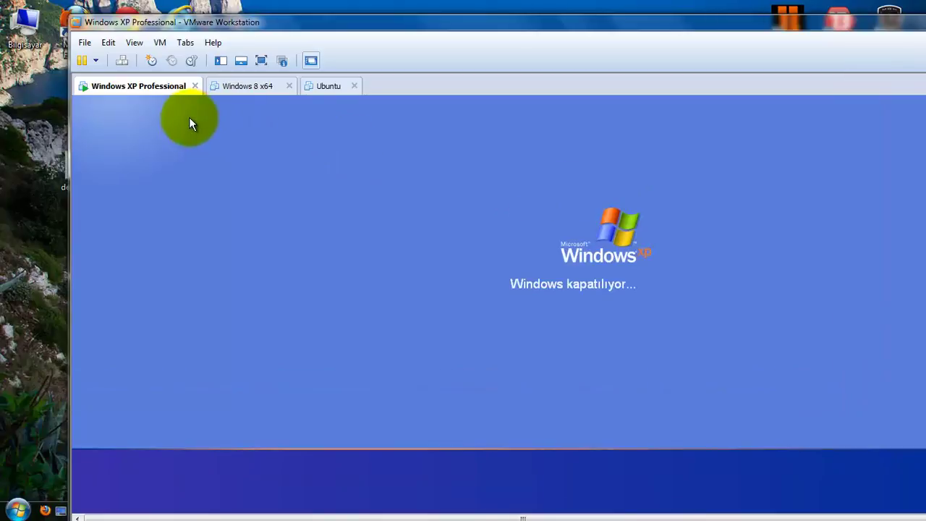
# - Maximize the VMware window and set folder sharing to Always enabled in the Windows XP Professional virtual machine's settings
pyautogui.doubleClick(207, 24)
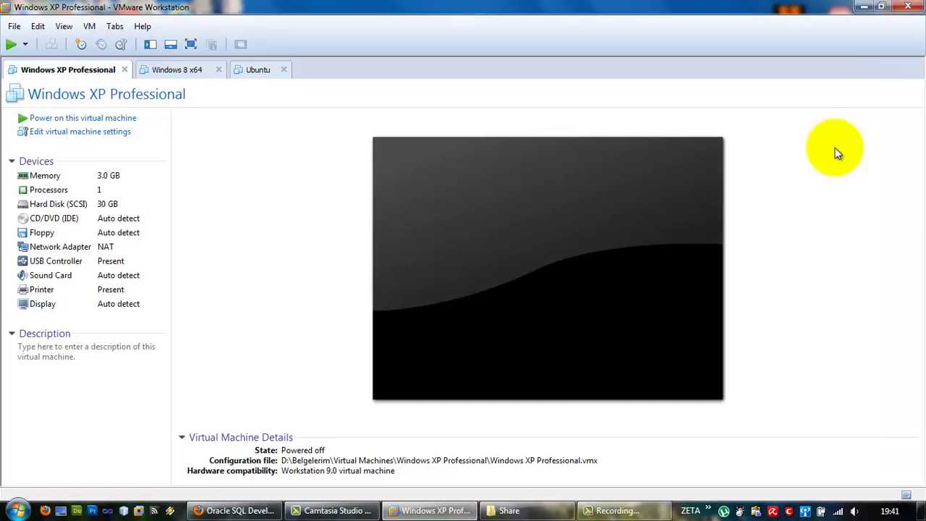
pyautogui.click(90, 26)
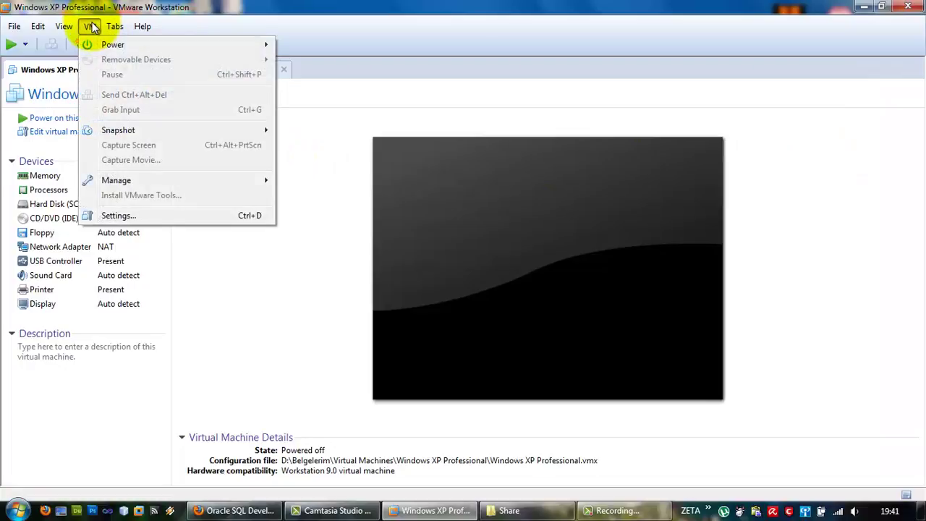
pyautogui.click(129, 215)
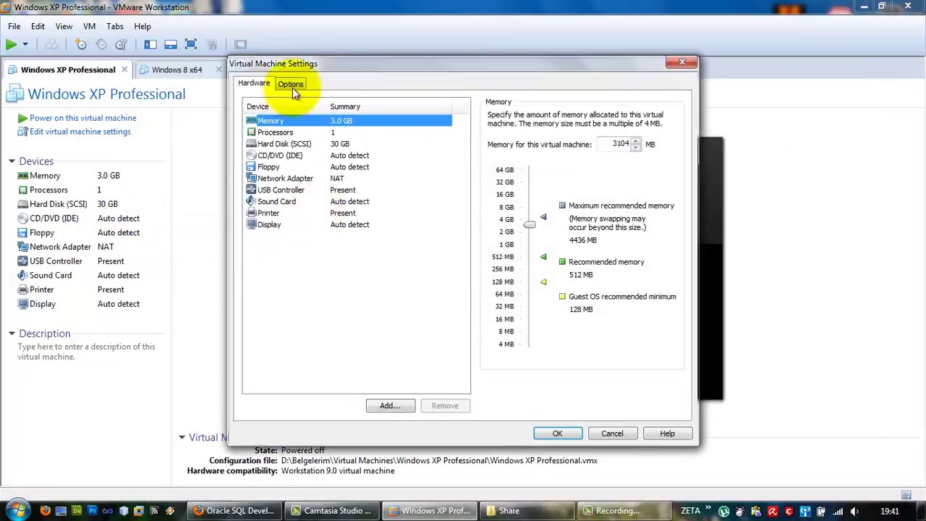
pyautogui.click(292, 85)
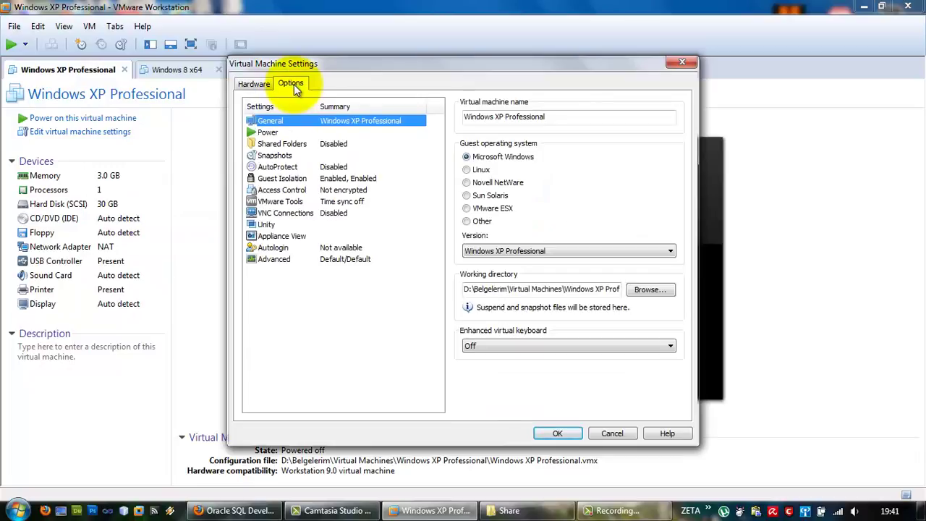
pyautogui.click(301, 145)
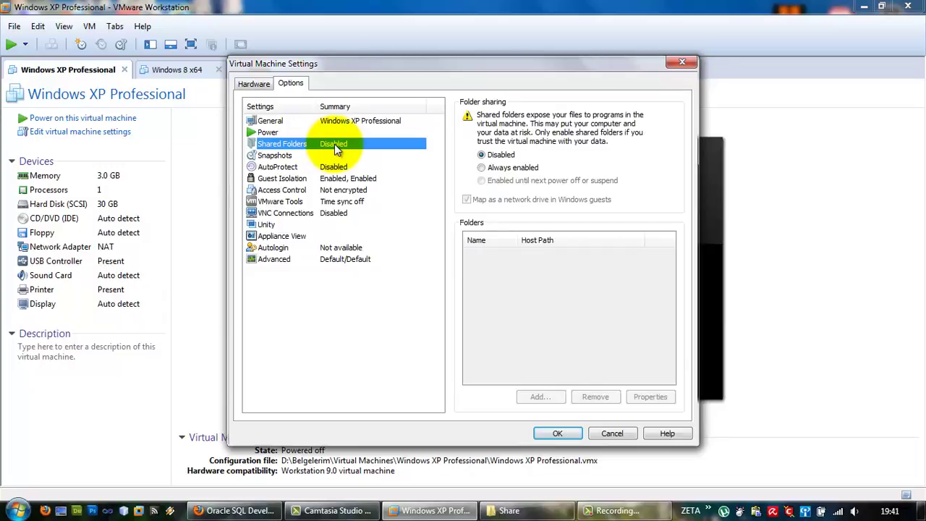
pyautogui.click(509, 169)
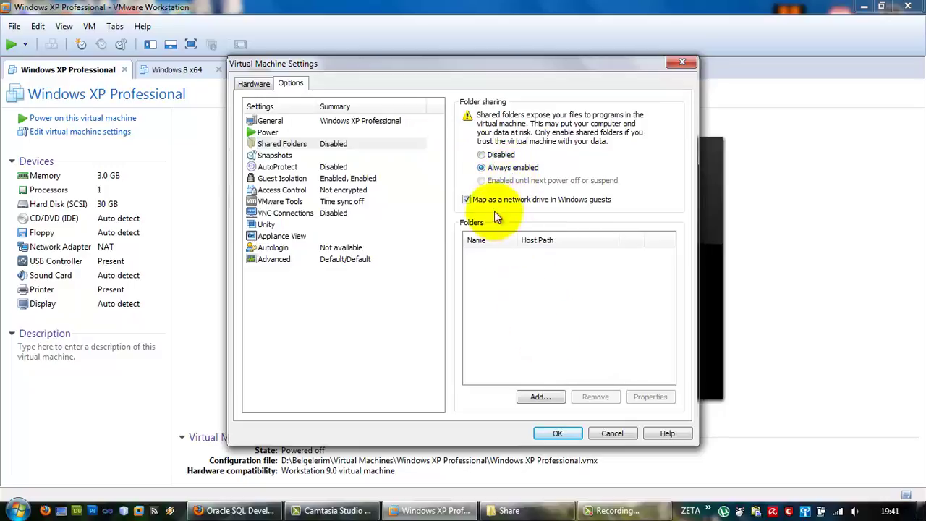
# - Add a shared folder with the host path D:\Belgelerim\Virtual Machines\Share and the name Share
pyautogui.click(542, 396)
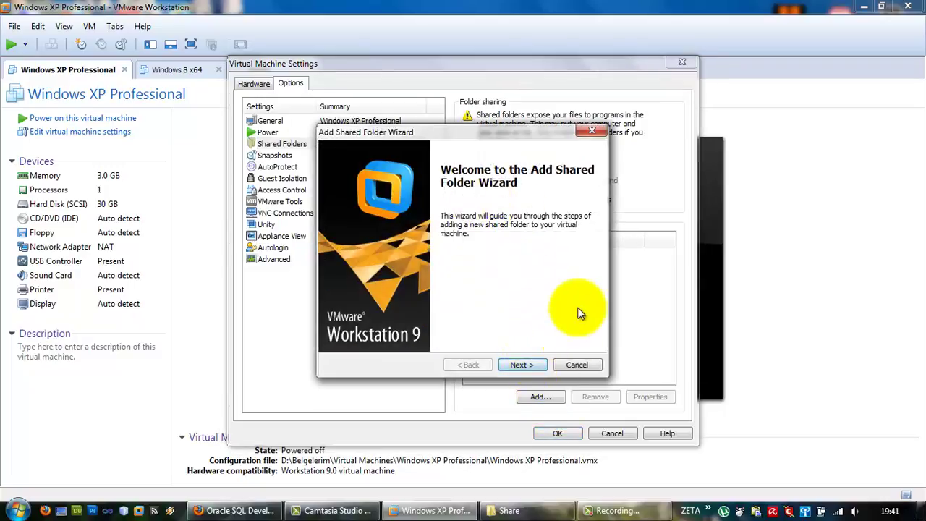
pyautogui.click(522, 364)
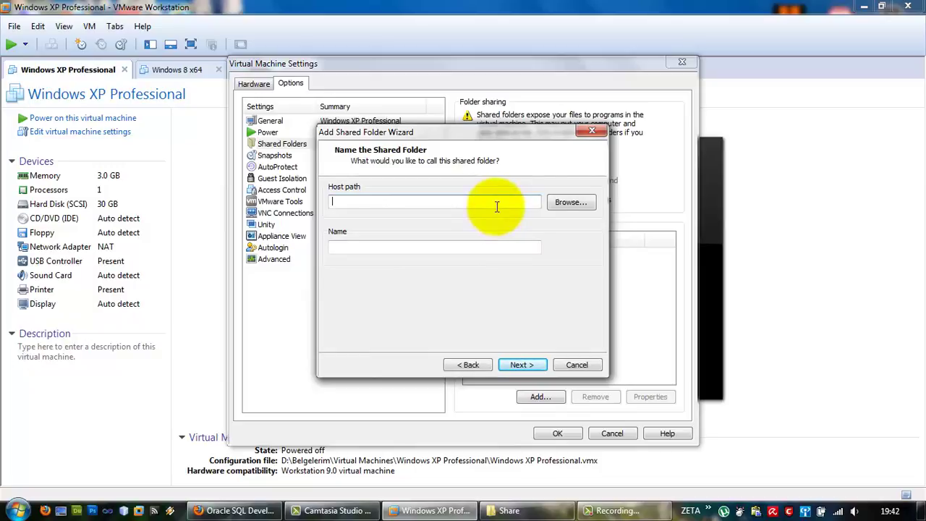
pyautogui.click(584, 204)
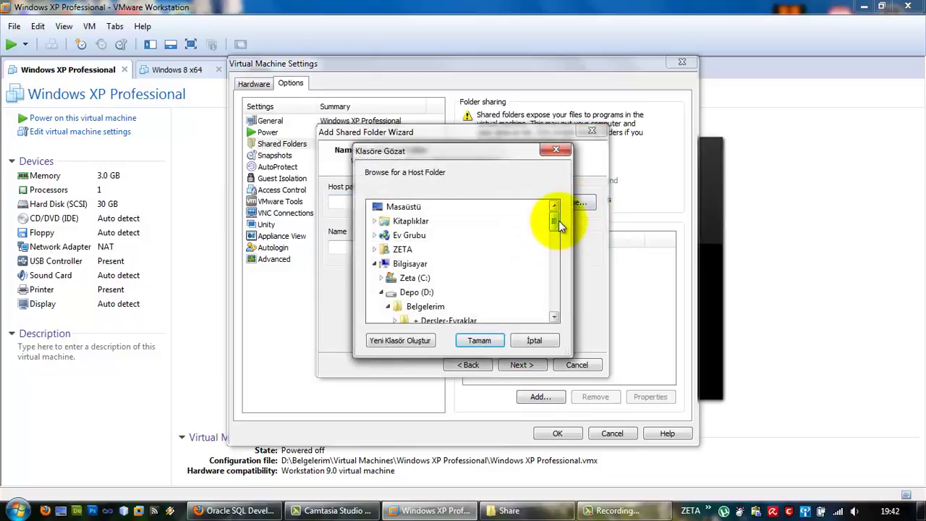
pyautogui.moveTo(554, 221); pyautogui.dragTo(558, 264)
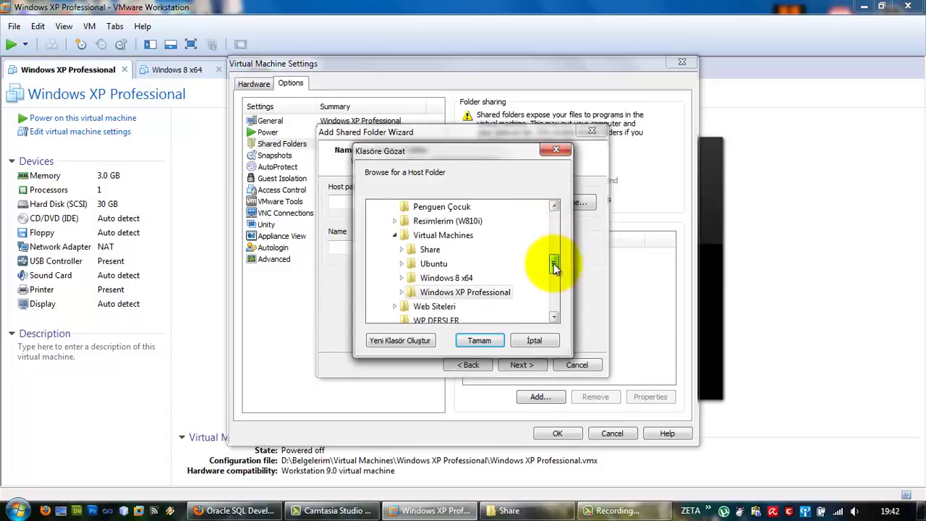
pyautogui.click(430, 249)
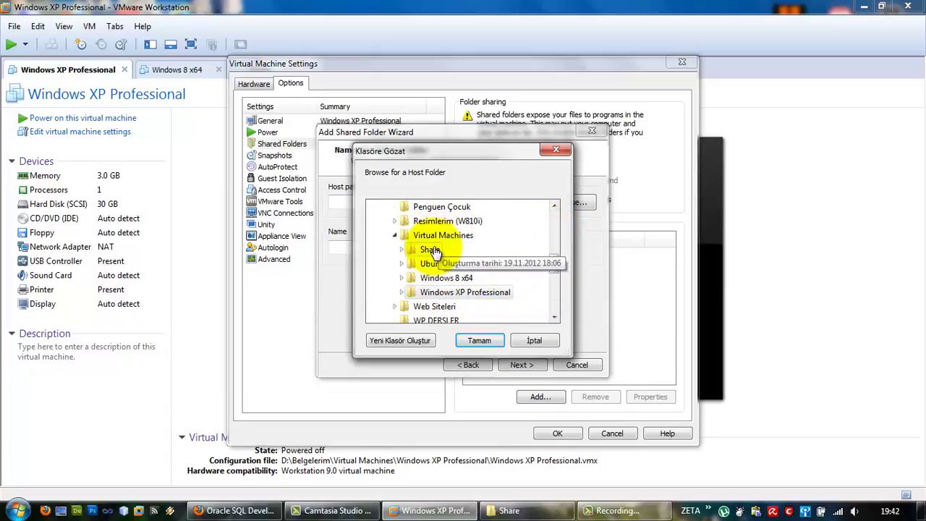
pyautogui.click(479, 340)
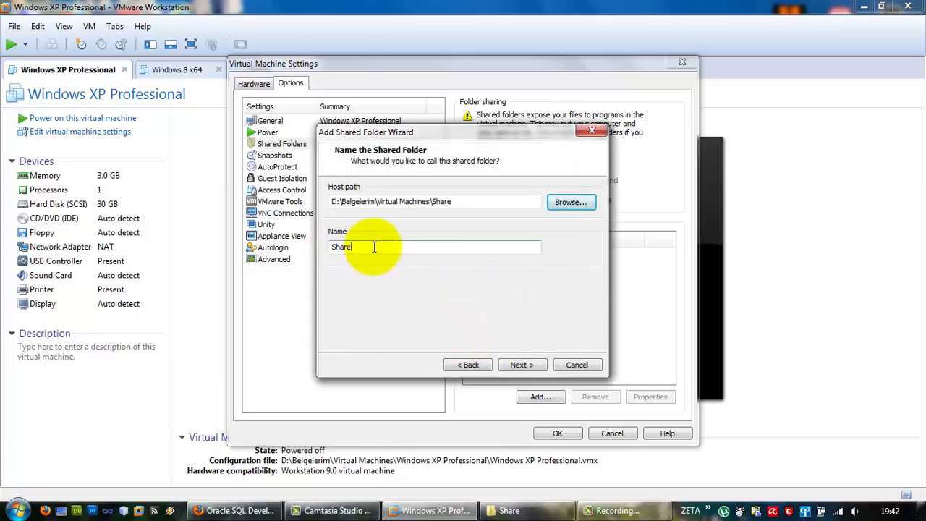
pyautogui.click(532, 246)
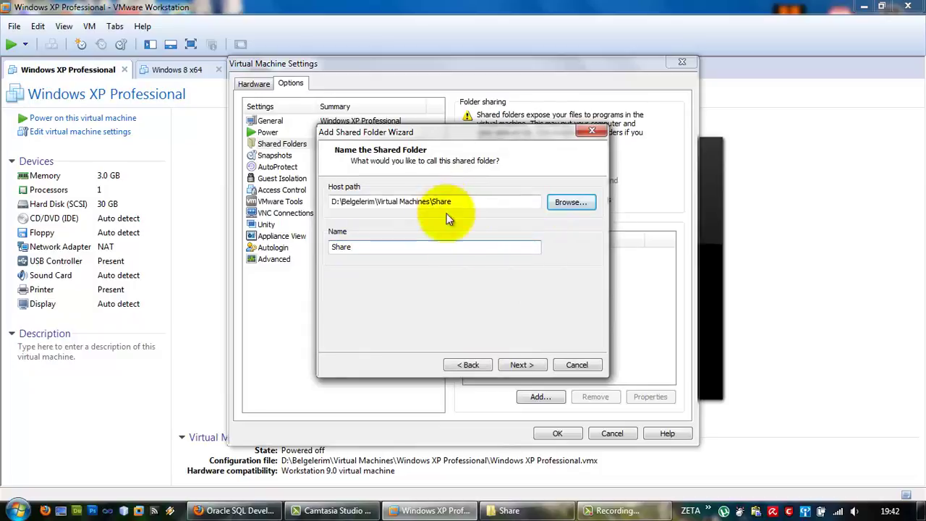
# - Finish the shared folder wizard with the share enabled and not read-only, and save the virtual machine settings
pyautogui.click(522, 365)
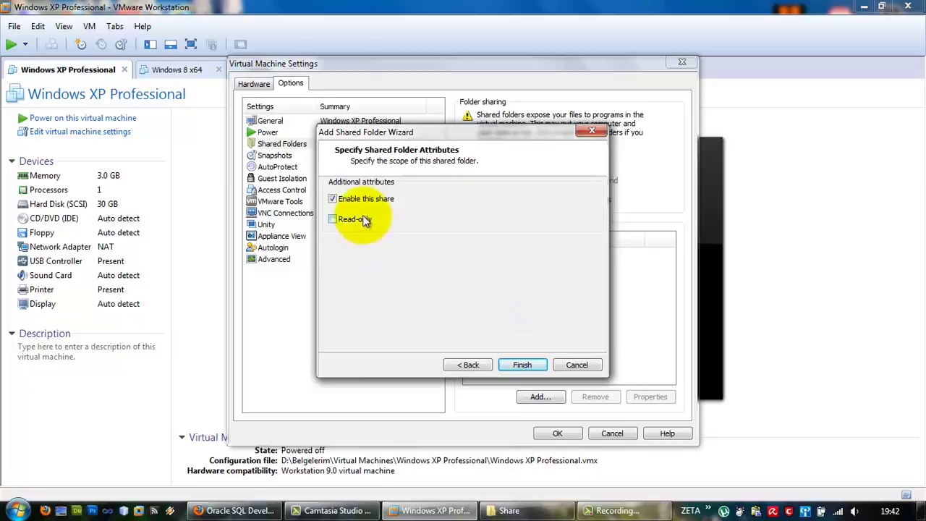
pyautogui.click(518, 365)
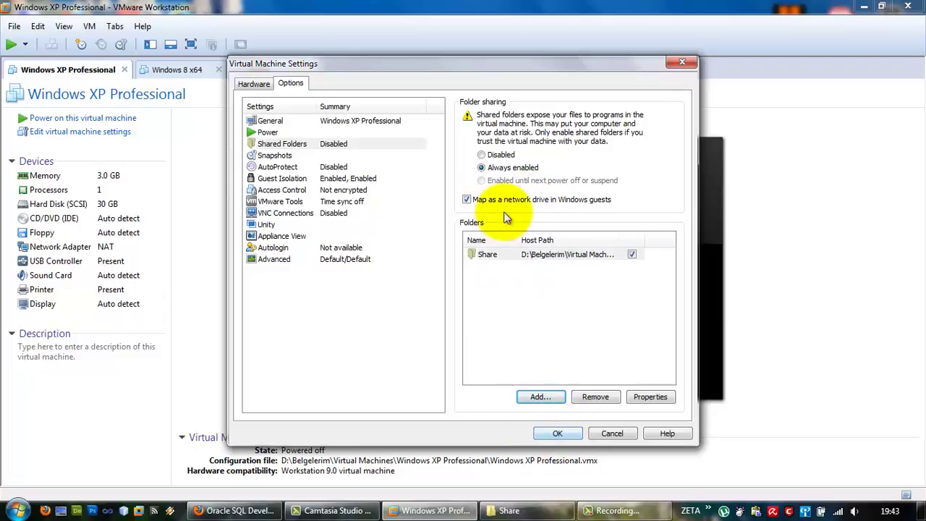
pyautogui.click(557, 433)
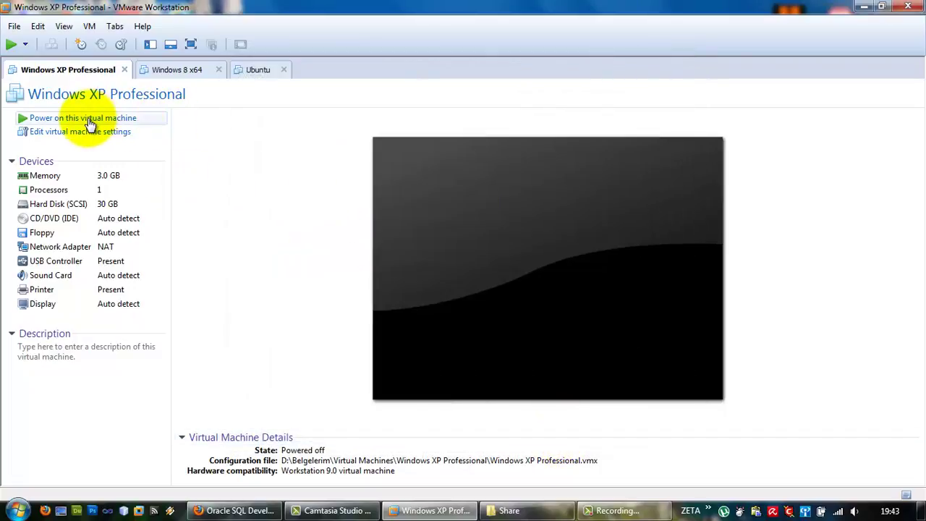
# - Power on the Windows XP Professional virtual machine, show it in full screen, and open Bilgisayarım in the guest
pyautogui.click(84, 117)
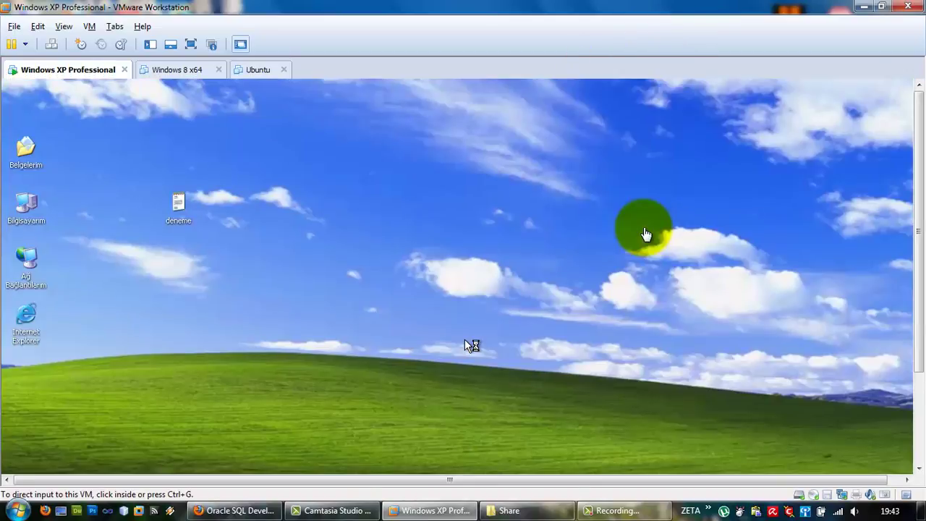
pyautogui.hotkey('ctrl', 'alt', 'Return')
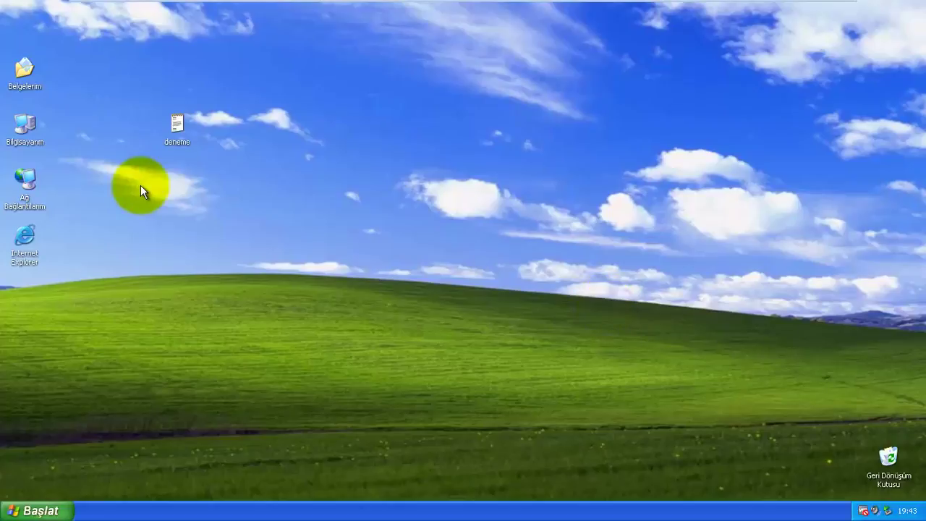
pyautogui.doubleClick(27, 132)
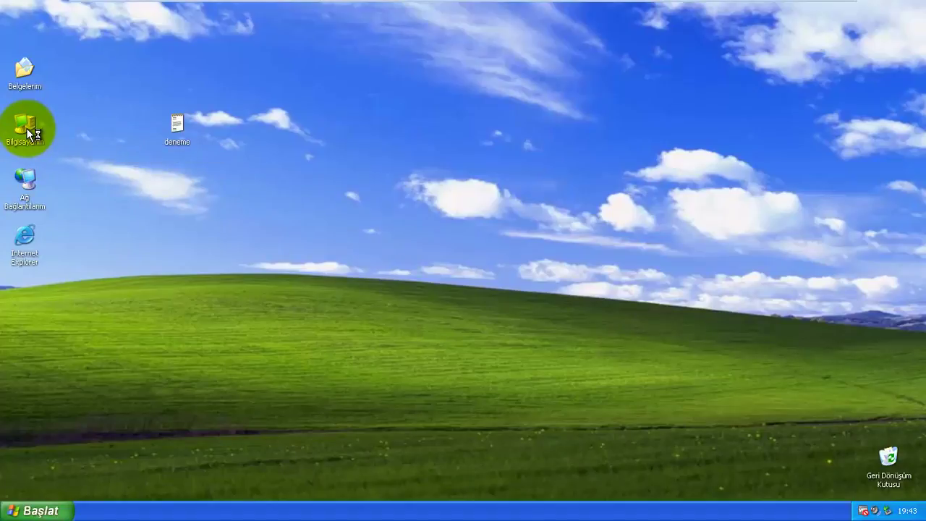
pyautogui.click(335, 179)
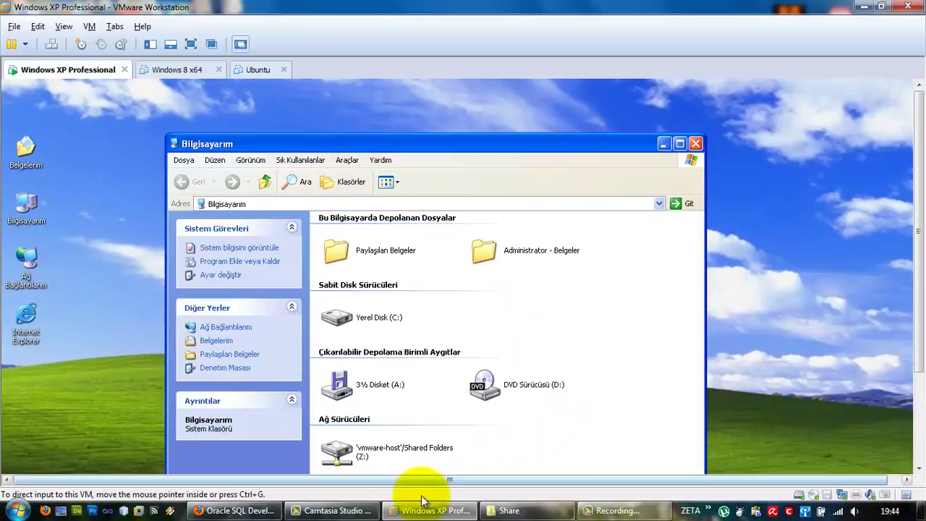
# - View the contents of the host's Share folder, and return to the Windows XP guest in full screen
pyautogui.click(546, 514)
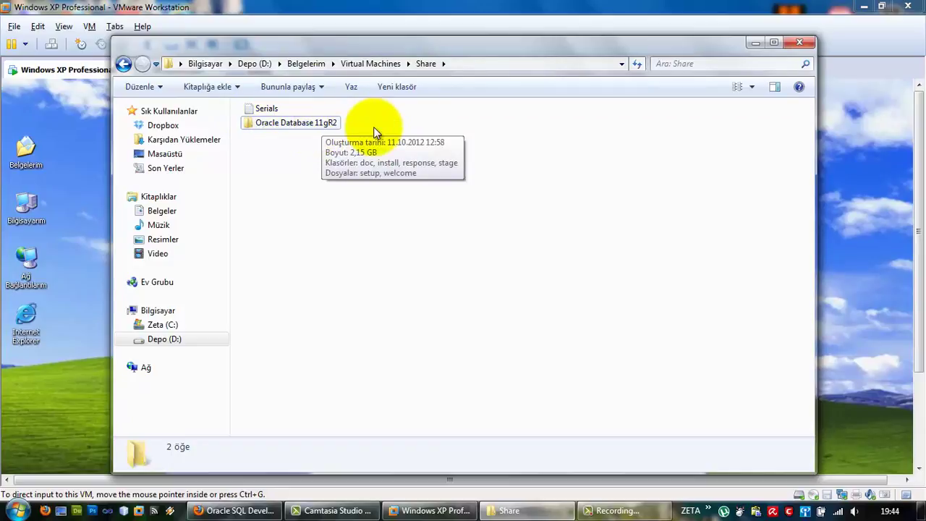
pyautogui.click(899, 174)
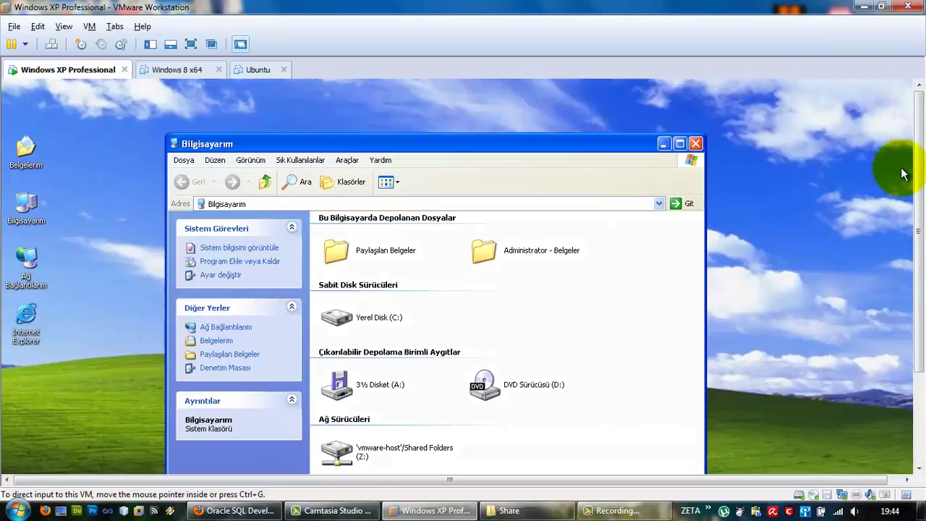
pyautogui.hotkey('ctrl', 'alt', 'Return')
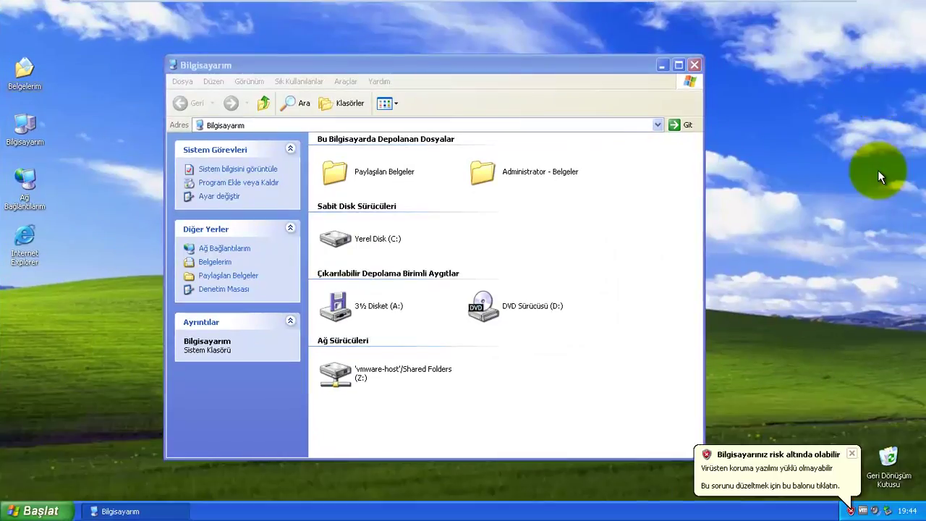
# - Dismiss the security alert, browse the 'vmware-host'/Shared Folders (Z:) drive to Share\Oracle Database 11gR2, and select the setup file
pyautogui.click(852, 454)
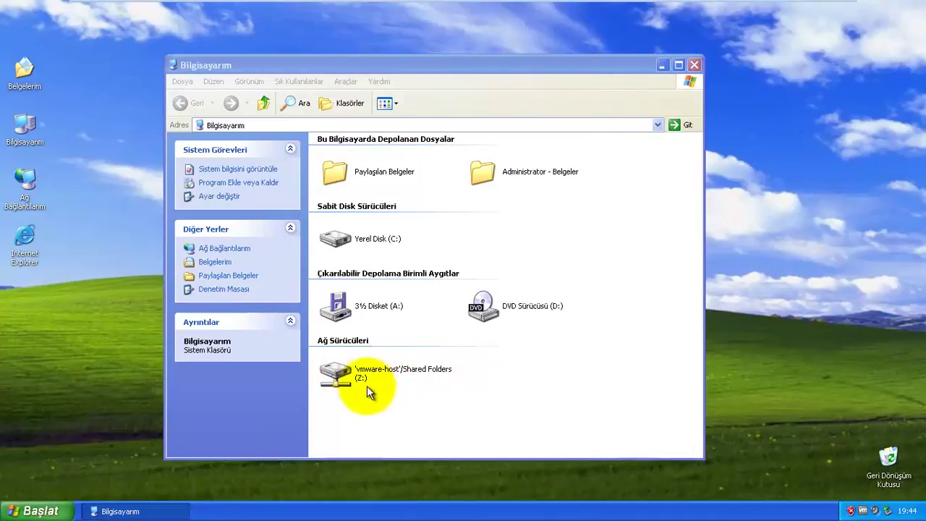
pyautogui.doubleClick(385, 368)
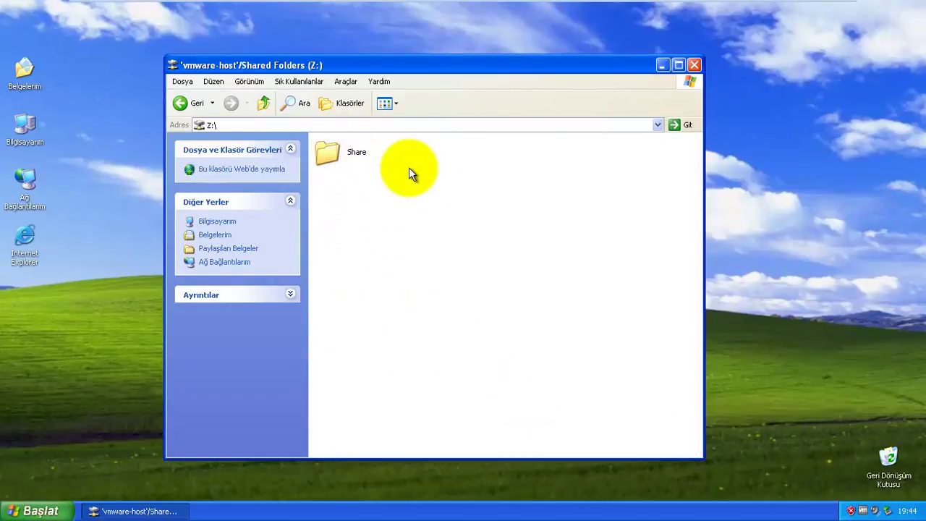
pyautogui.doubleClick(342, 151)
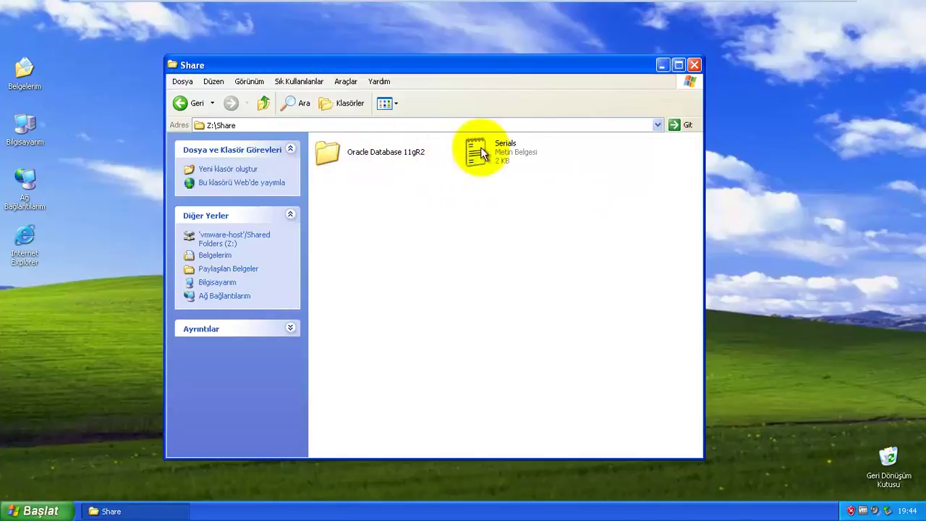
pyautogui.doubleClick(354, 158)
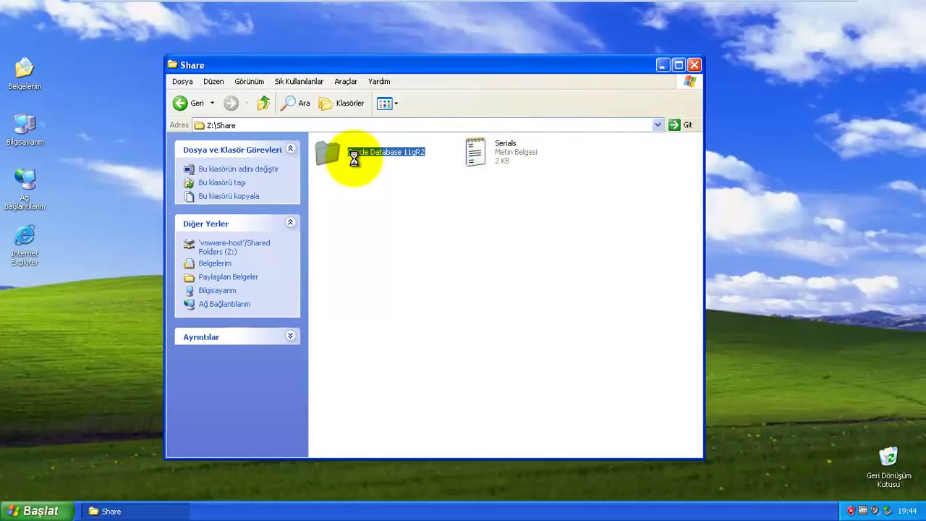
pyautogui.click(335, 233)
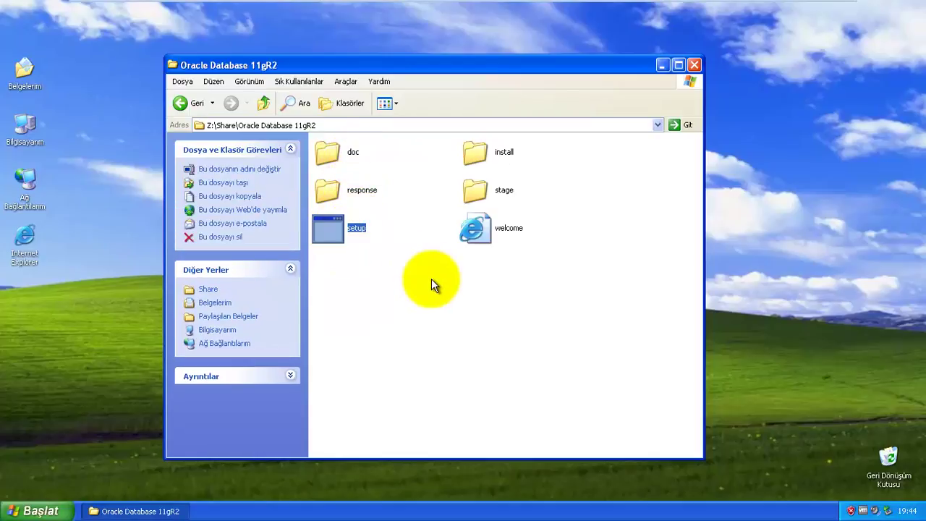